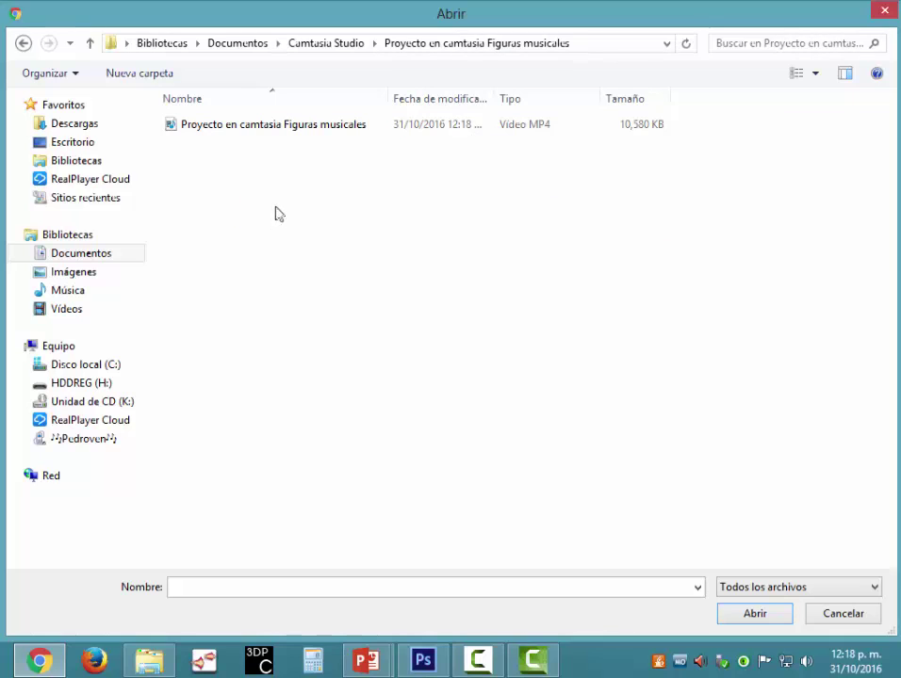
# Step: Upload the "Proyecto en camtasia Figuras musicales" MP4 and replace its title with "Cómo subir un video"
pyautogui.doubleClick(273, 124)
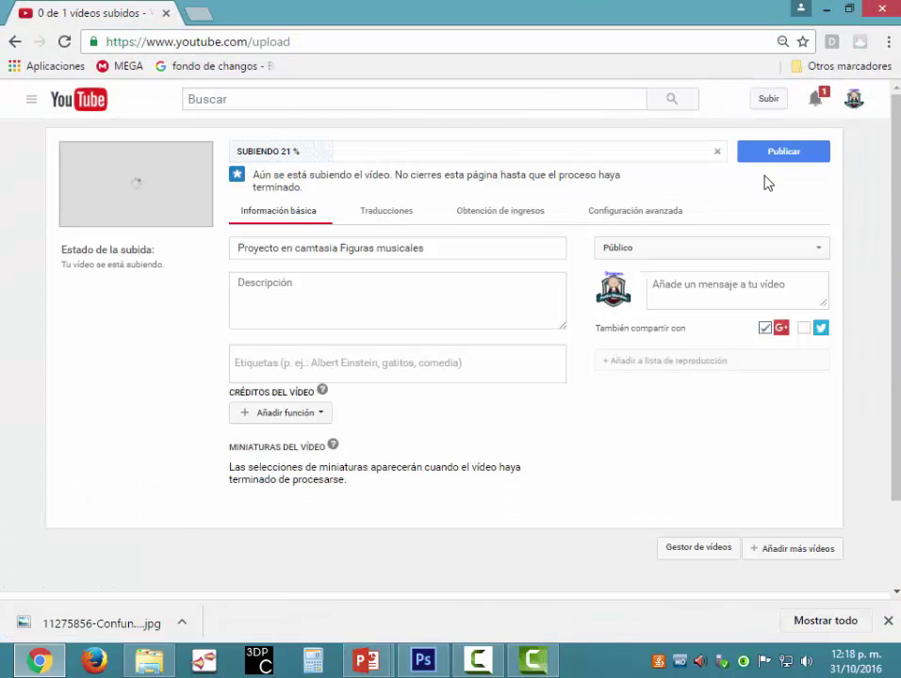
pyautogui.moveTo(448, 243); pyautogui.dragTo(166, 252)
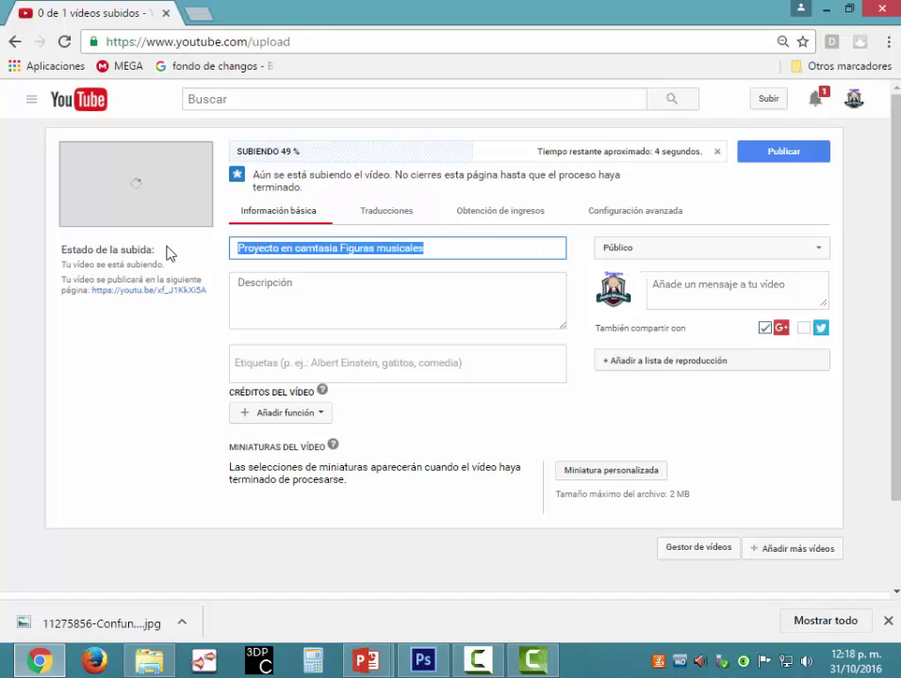
pyautogui.write('Cómo su')
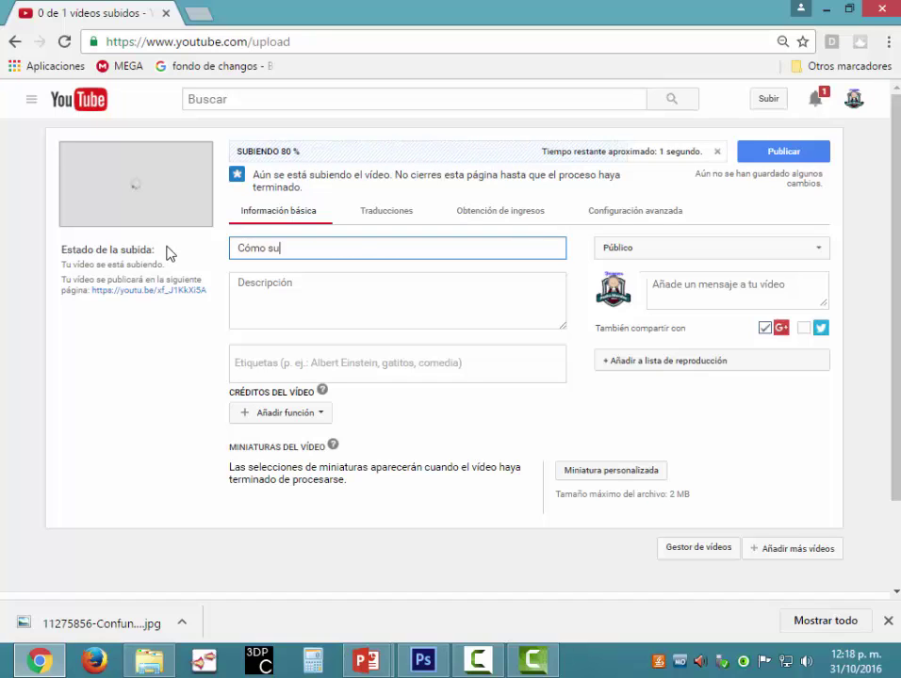
pyautogui.write('bir un video ')
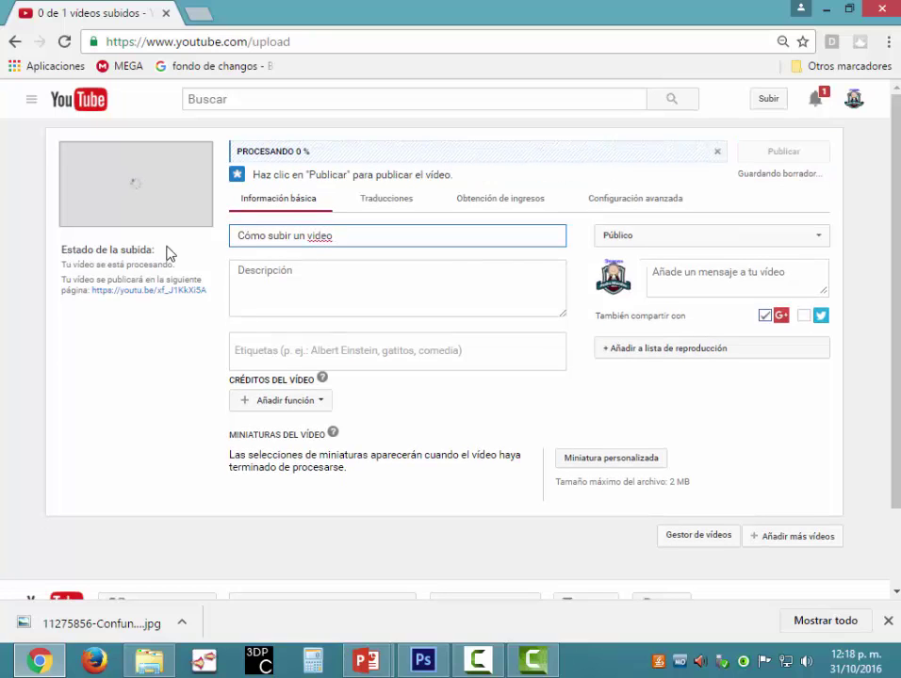
pyautogui.write('a c')
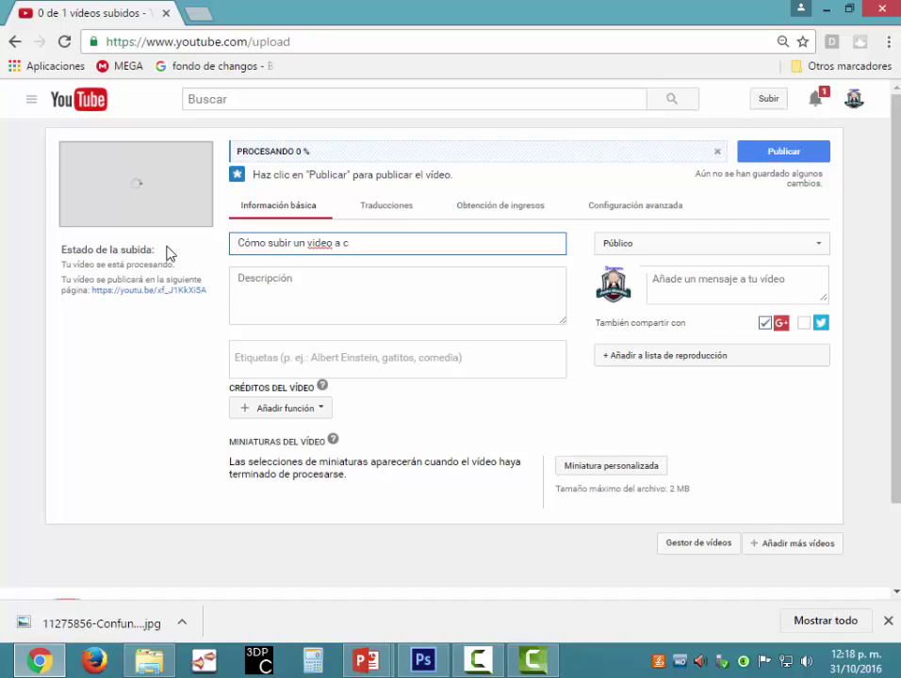
pyautogui.write('amtasia')
pyautogui.press('BackSpace')
pyautogui.press('BackSpace')
pyautogui.press('BackSpace')
pyautogui.press('BackSpace')
pyautogui.press('BackSpace')
pyautogui.press('BackSpace')
pyautogui.press('BackSpace')
pyautogui.press('BackSpace')
pyautogui.press('BackSpace')
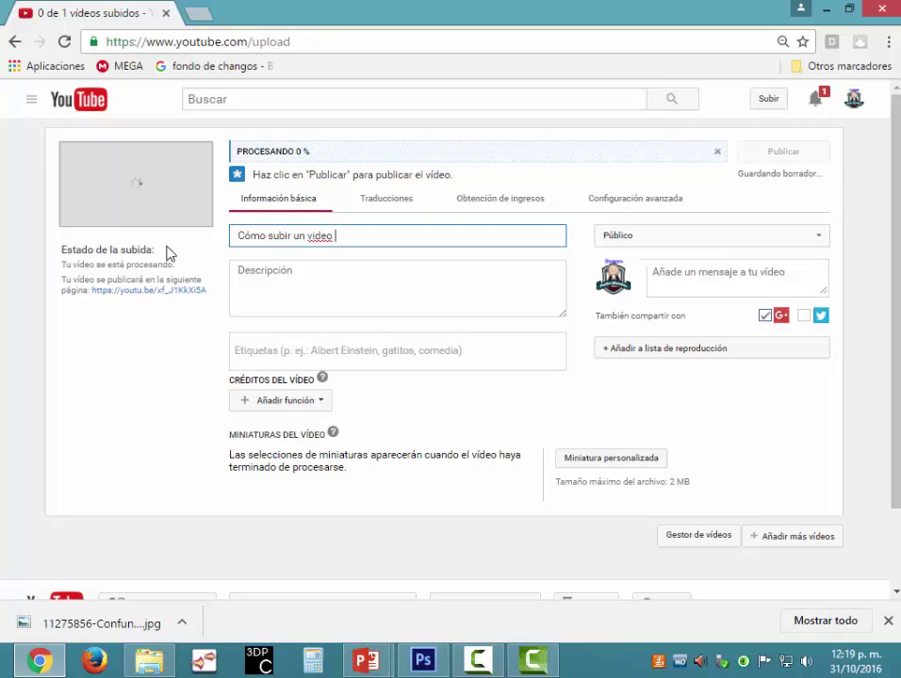
# Step: Correct "video" to the suggested "vídeo" and complete the title as "Cómo subir un vídeo a Youtube grabado en camtasia studio"
pyautogui.rightClick(309, 237)
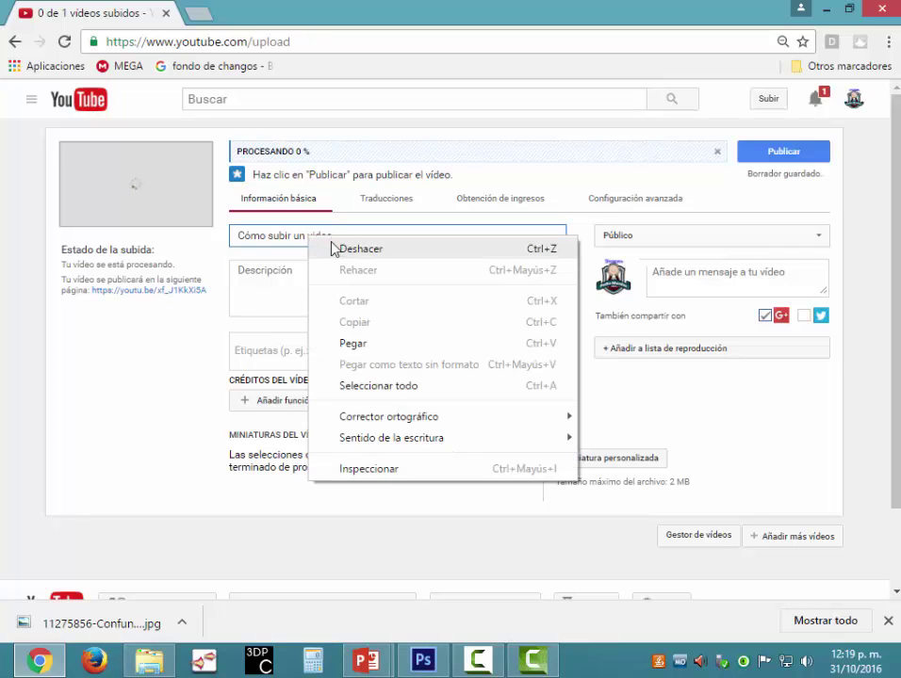
pyautogui.click(316, 234)
pyautogui.rightClick(315, 237)
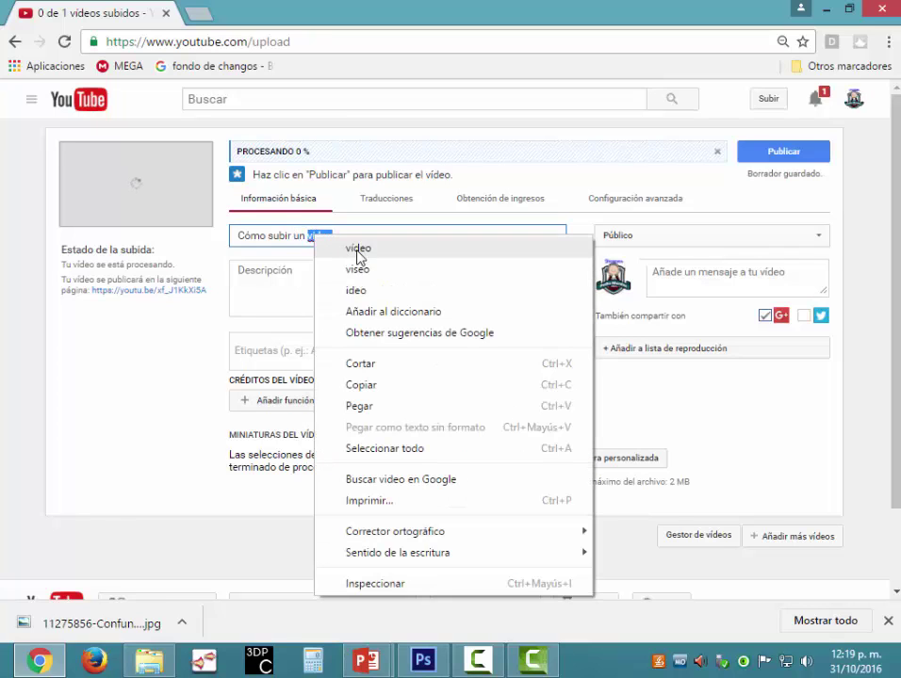
pyautogui.click(358, 250)
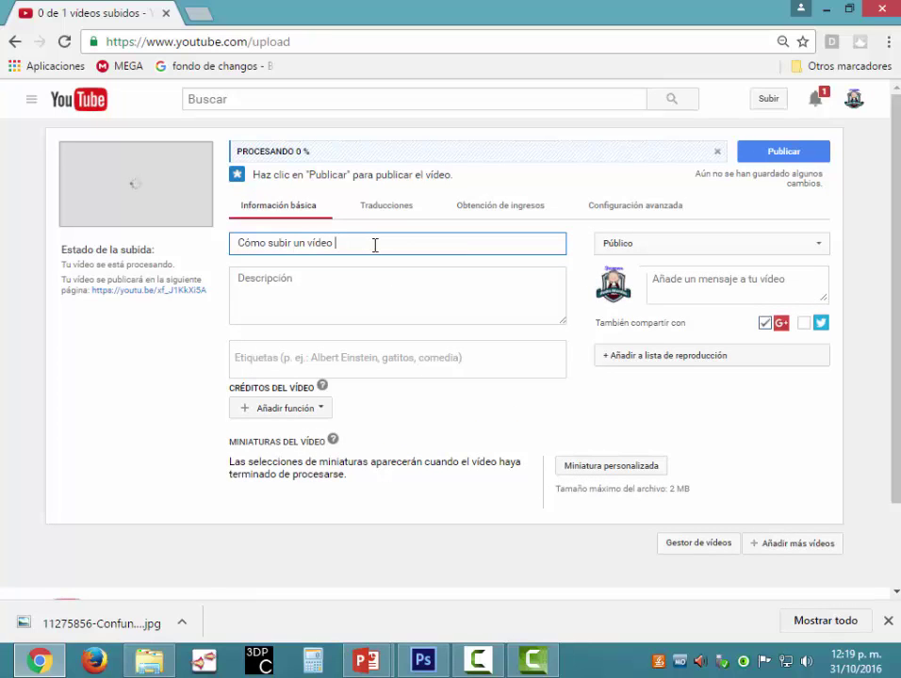
pyautogui.write('a Youtube ')
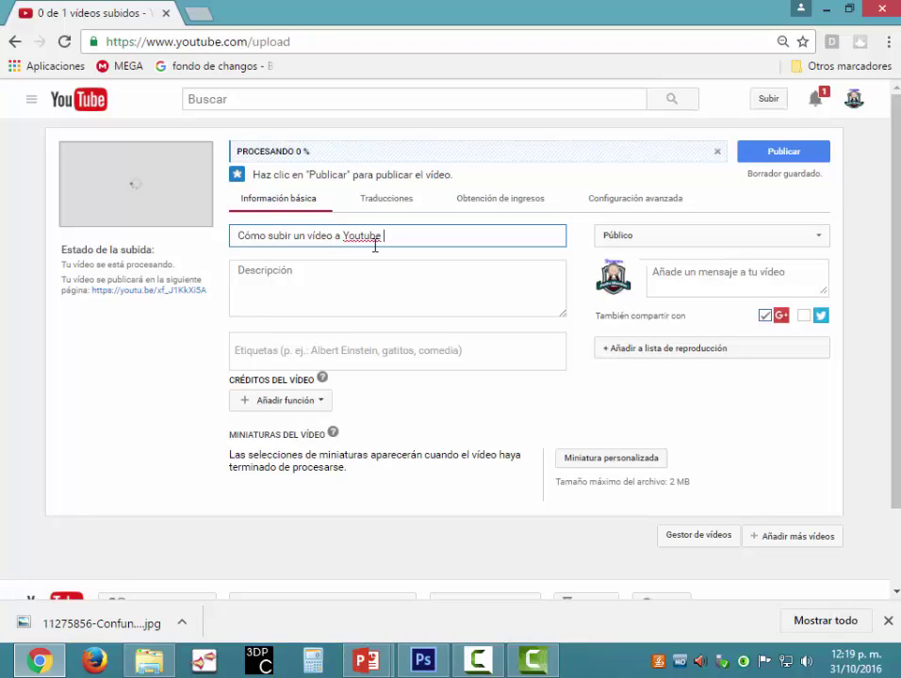
pyautogui.write('graba')
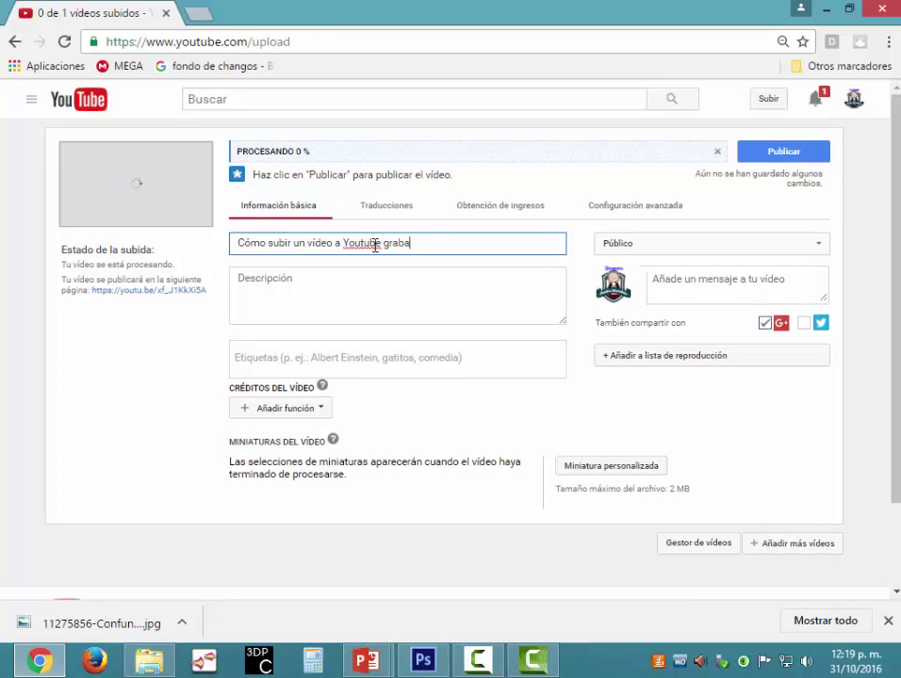
pyautogui.write('do en camtasia ')
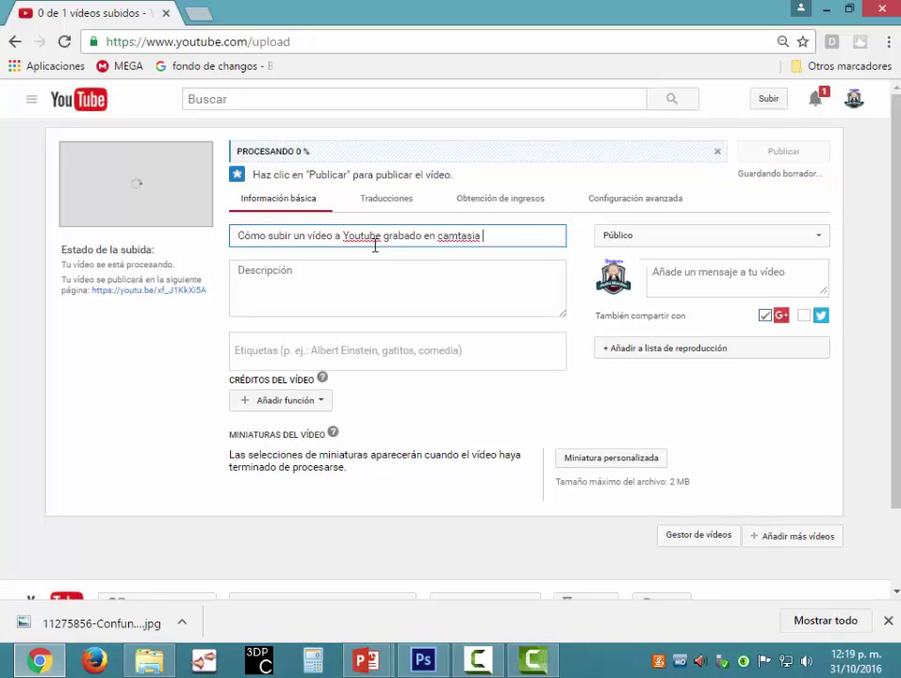
pyautogui.write('studio')
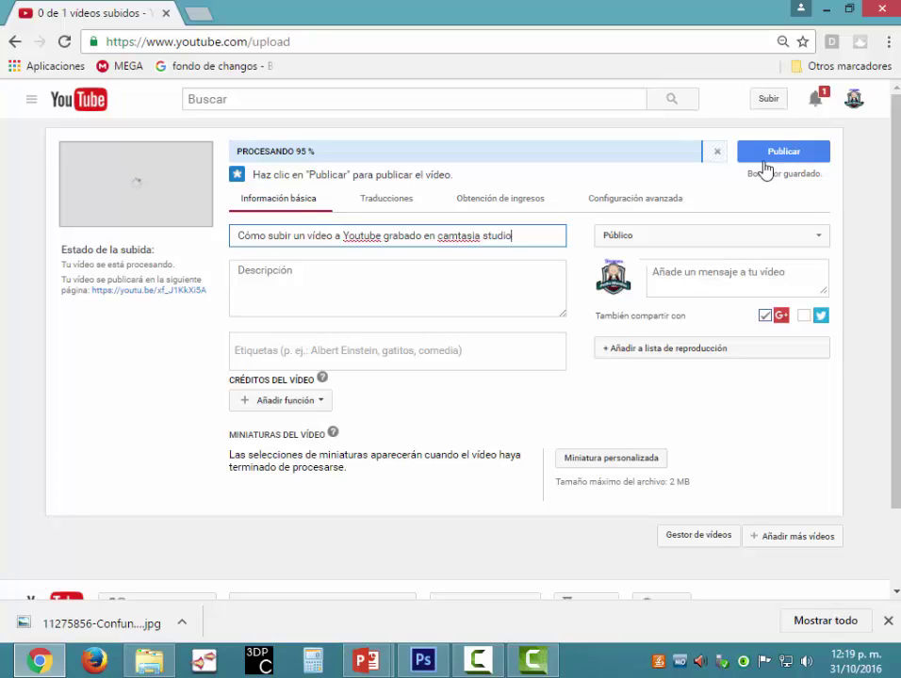
# Step: Begin the video description with "En el vídeo anterior expliqué cómo hacer una presentación con figuras musicales"
pyautogui.click(237, 271)
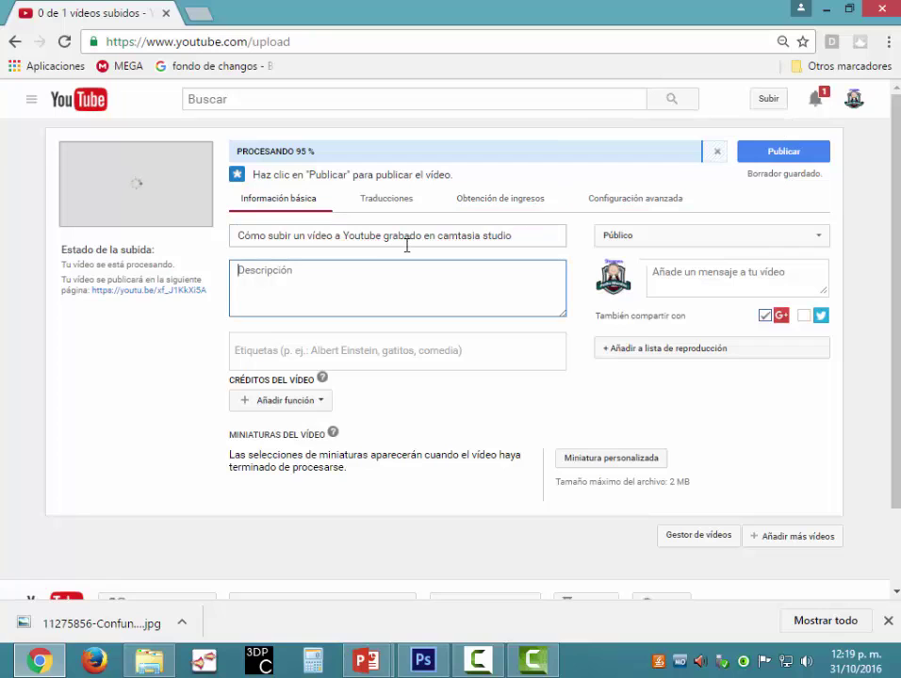
pyautogui.write('Anterior')
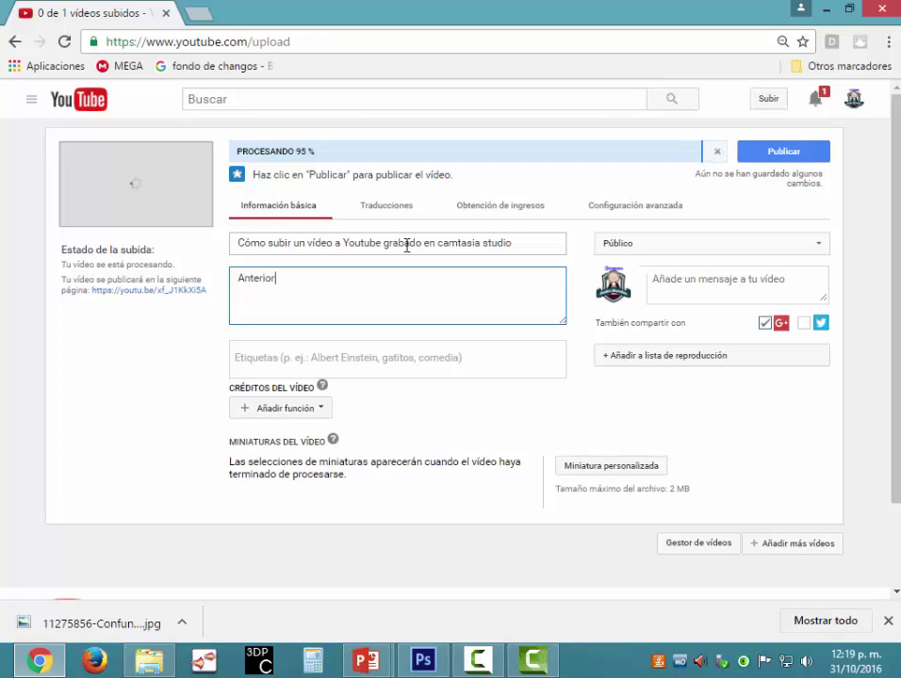
pyautogui.press('BackSpace')
pyautogui.press('BackSpace')
pyautogui.press('BackSpace')
pyautogui.press('BackSpace')
pyautogui.press('BackSpace')
pyautogui.press('BackSpace')
pyautogui.press('BackSpace')
pyautogui.write('Enel')
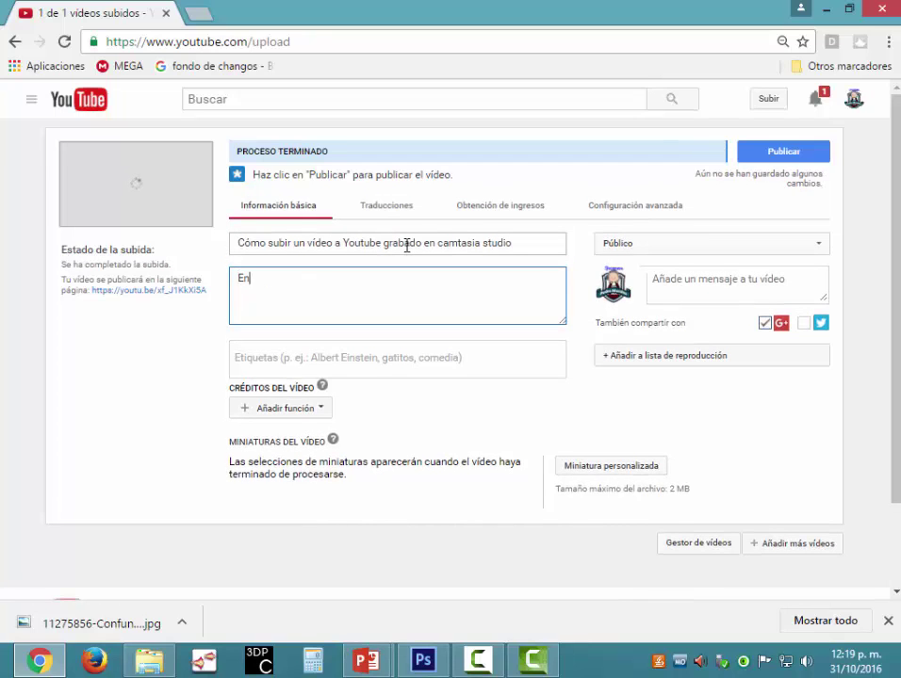
pyautogui.press('BackSpace')
pyautogui.press('BackSpace')
pyautogui.press('BackSpace')
pyautogui.write('el vídeo anterior expliqu')
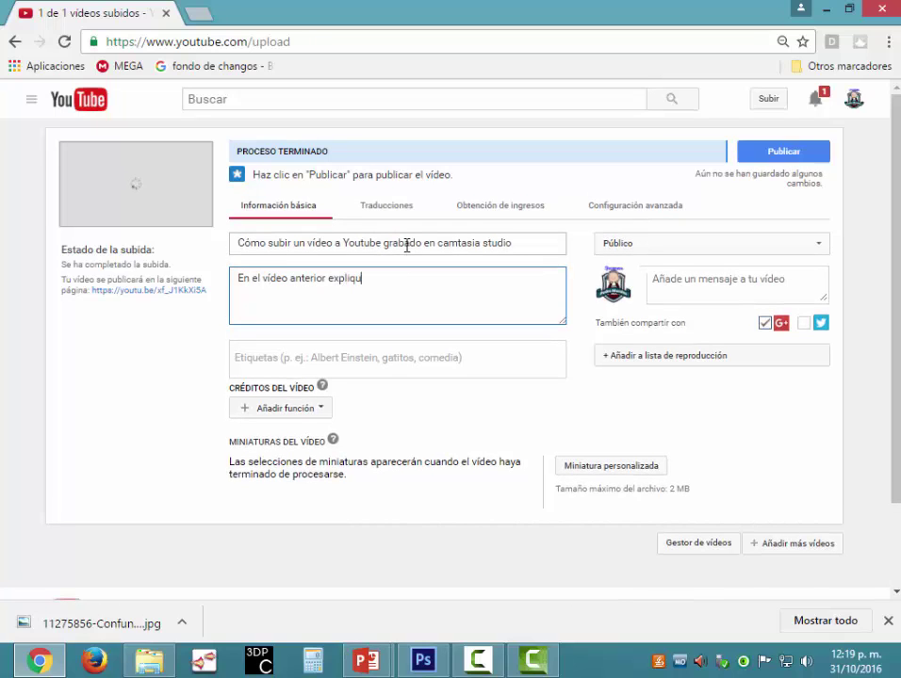
pyautogui.write('é cómo hacer una presenta')
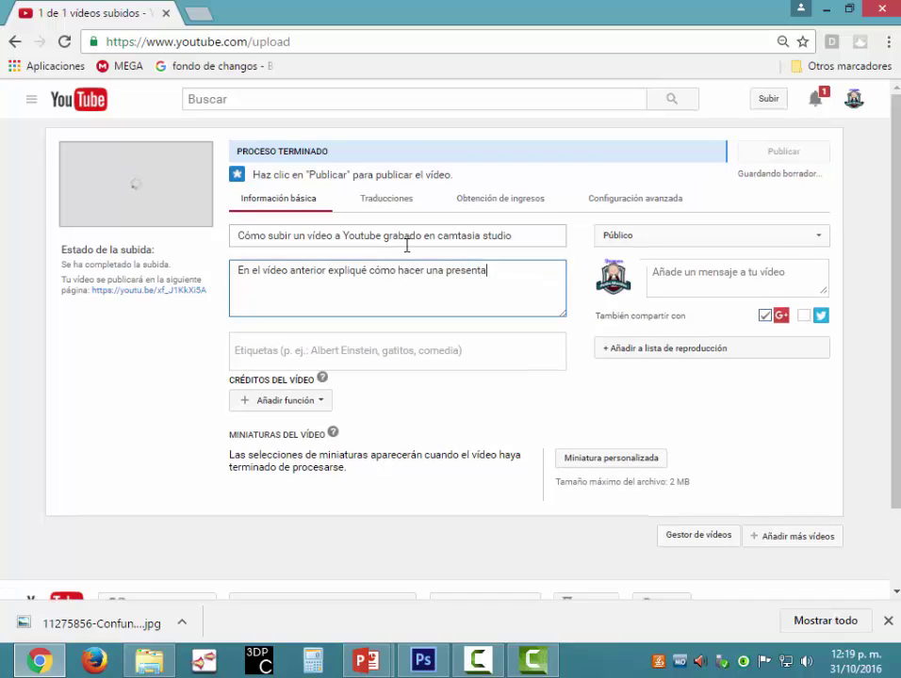
pyautogui.write('ción con figur')
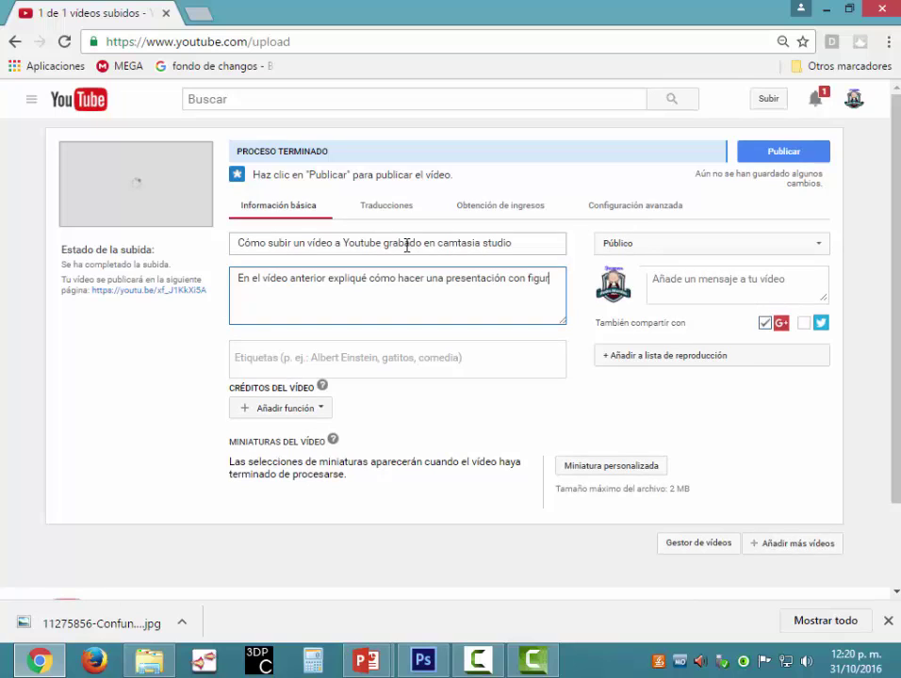
pyautogui.write('as musical')
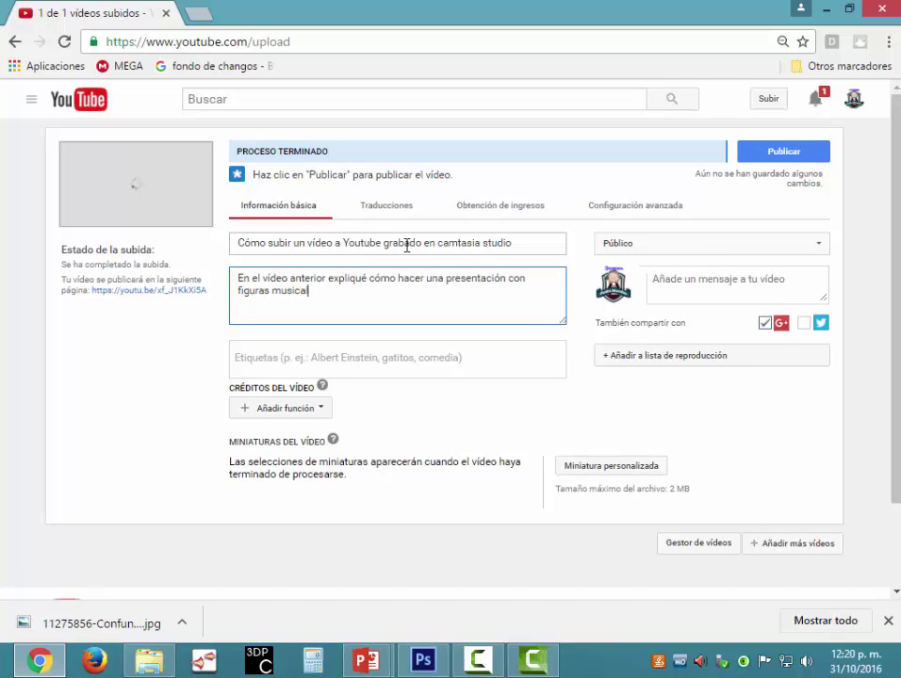
pyautogui.write('es y e')
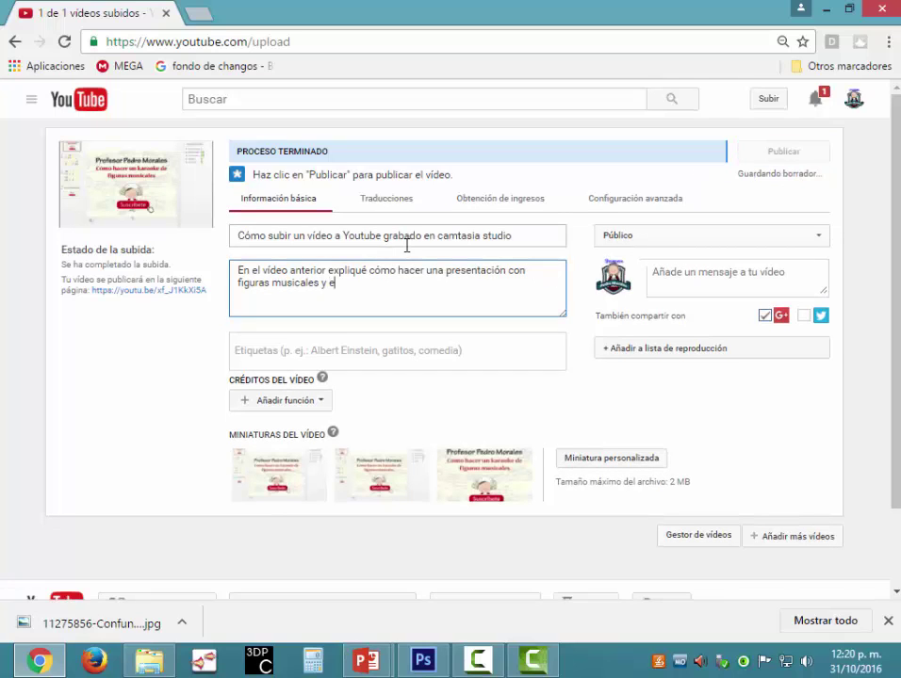
# Step: Finish the description sentence with "y ahora lo vamos a compartir."
pyautogui.write('l que')
pyautogui.press('BackSpace')
pyautogui.press('BackSpace')
pyautogui.press('BackSpace')
pyautogui.press('BackSpace')
pyautogui.press('BackSpace')
pyautogui.press('BackSpace')
pyautogui.press('BackSpace')
pyautogui.press('BackSpace')
pyautogui.press('BackSpace')
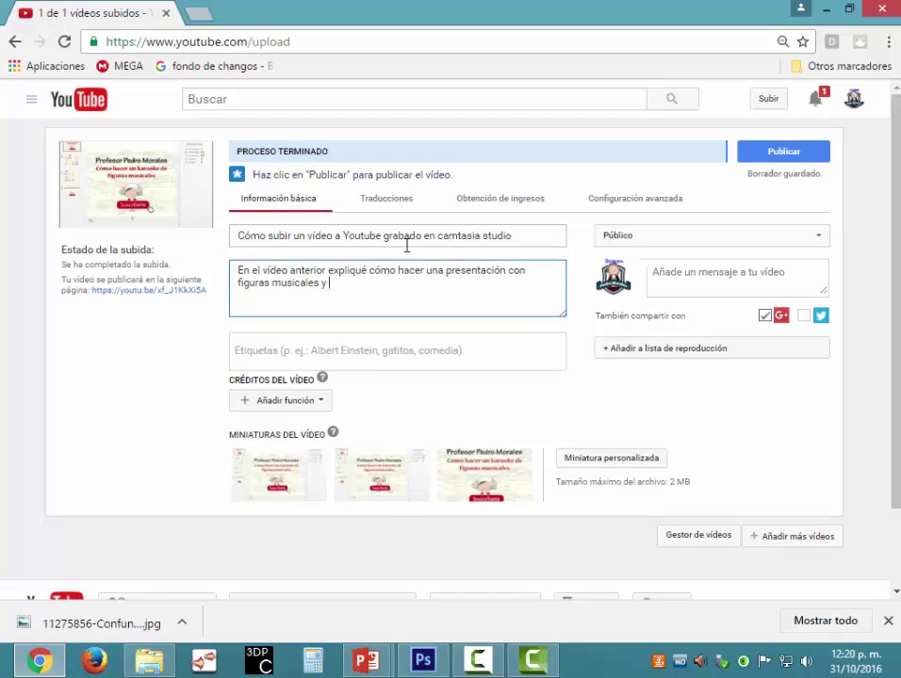
pyautogui.write('y ahora')
pyautogui.write('lo')
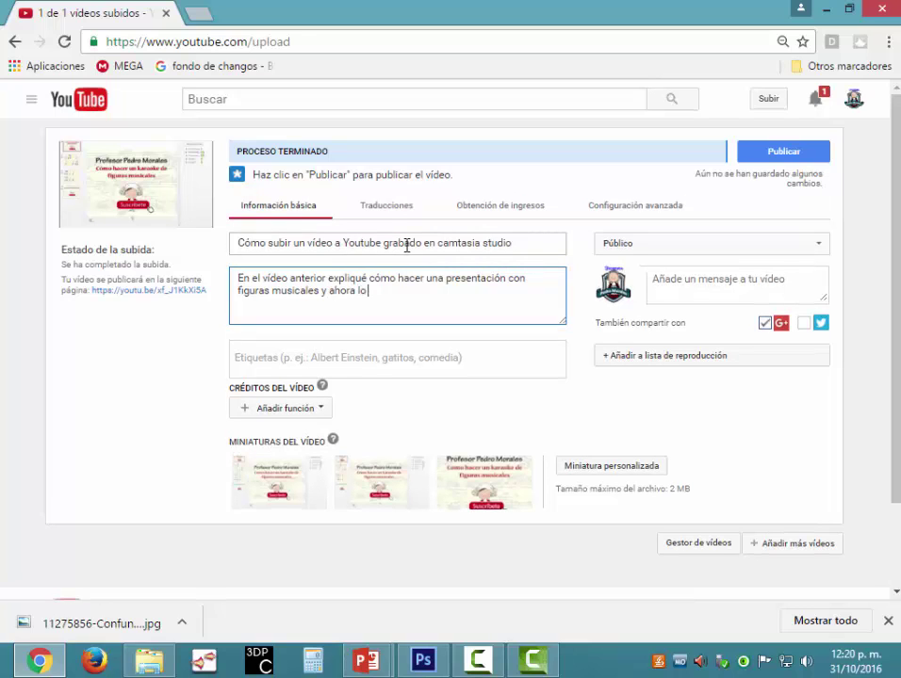
pyautogui.write(' vamos a compartir.')
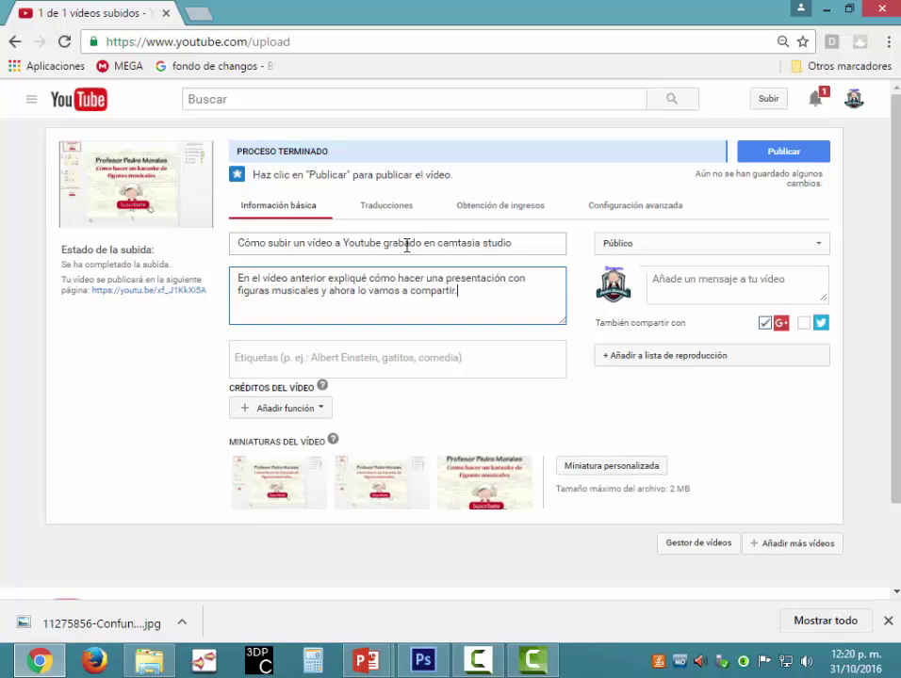
# Step: Add the tags "Subir video a youtube desde camtasia" and "Video de figuras rítmicas", and publish the video
pyautogui.click(321, 350)
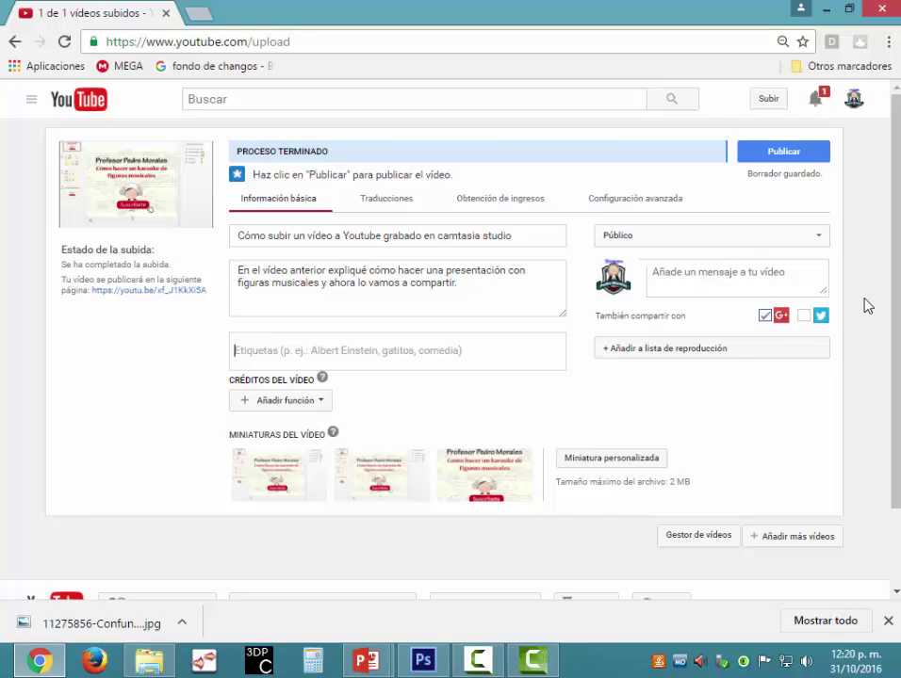
pyautogui.write('Sub')
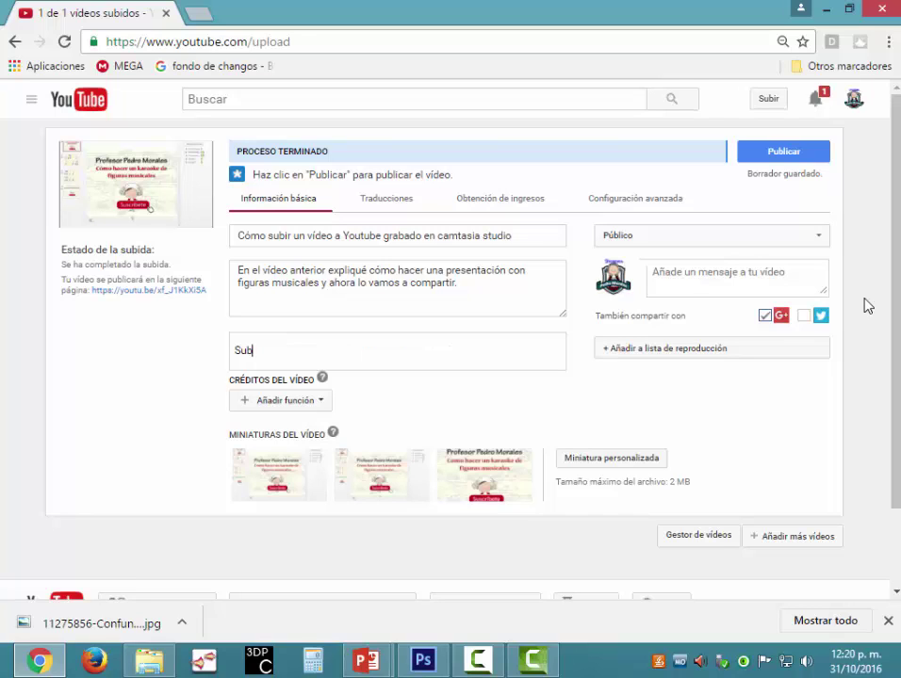
pyautogui.write('ir video a youtube desde camtasia')
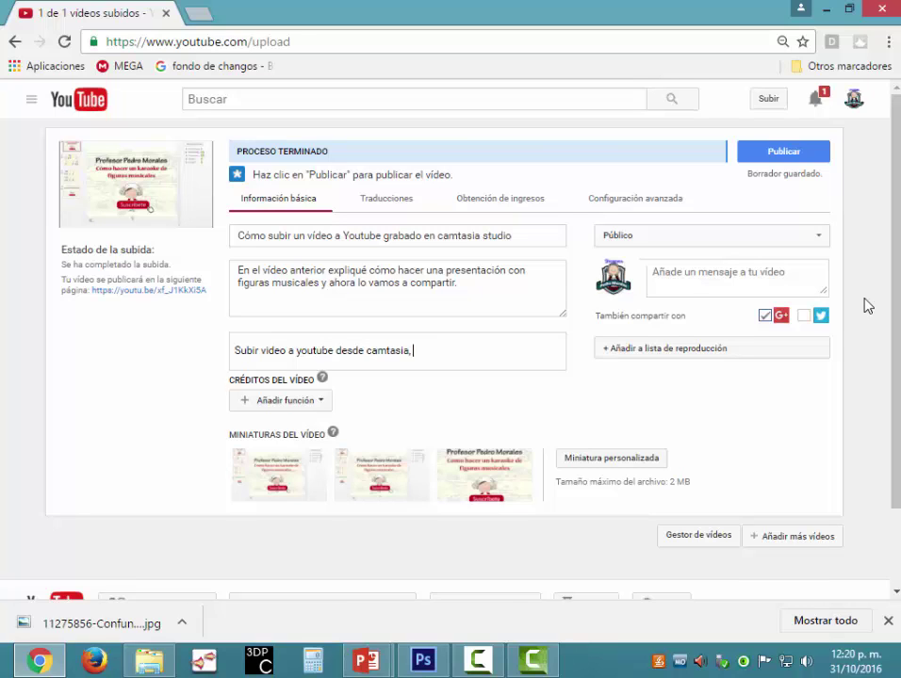
pyautogui.write(',')
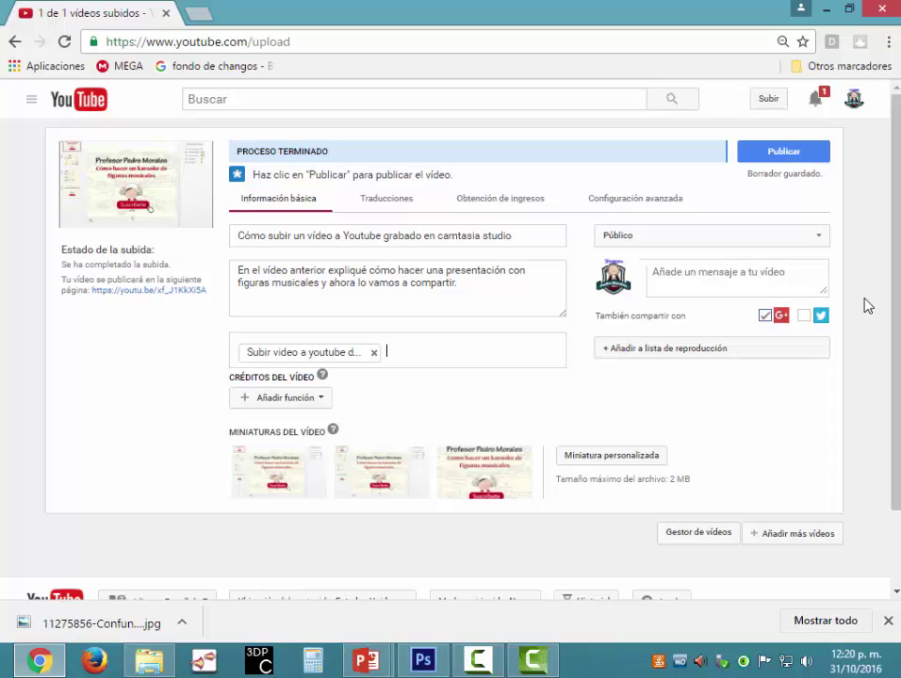
pyautogui.write('Video de figuras rítmicas,')
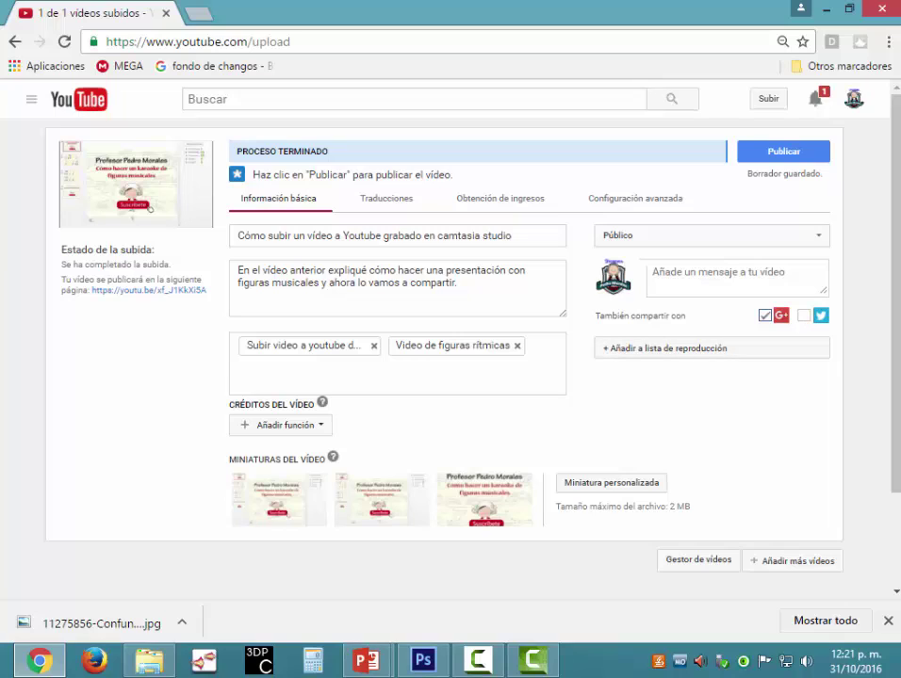
pyautogui.click(771, 157)
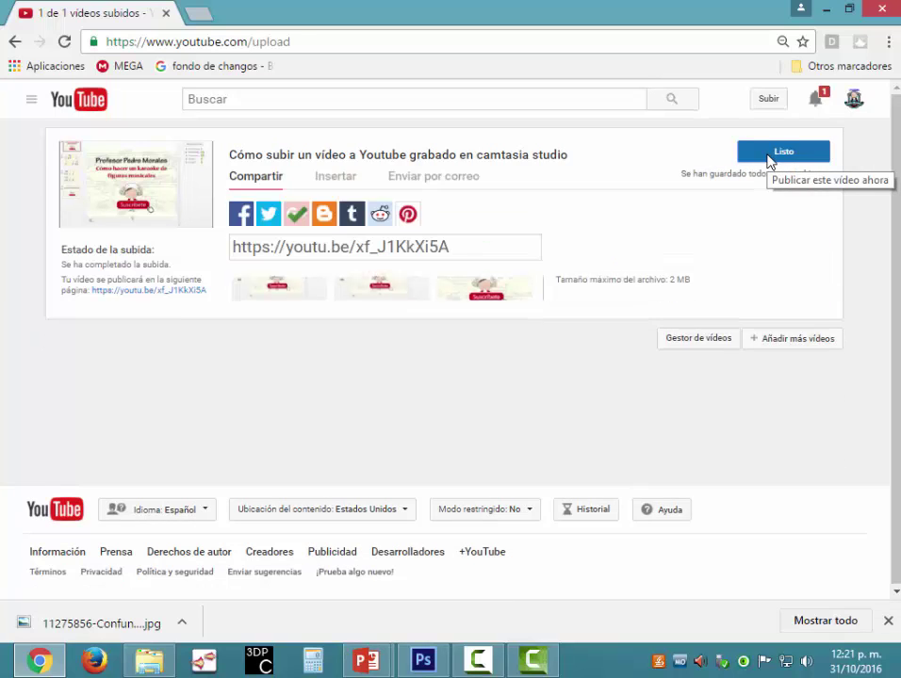
pyautogui.click(771, 158)
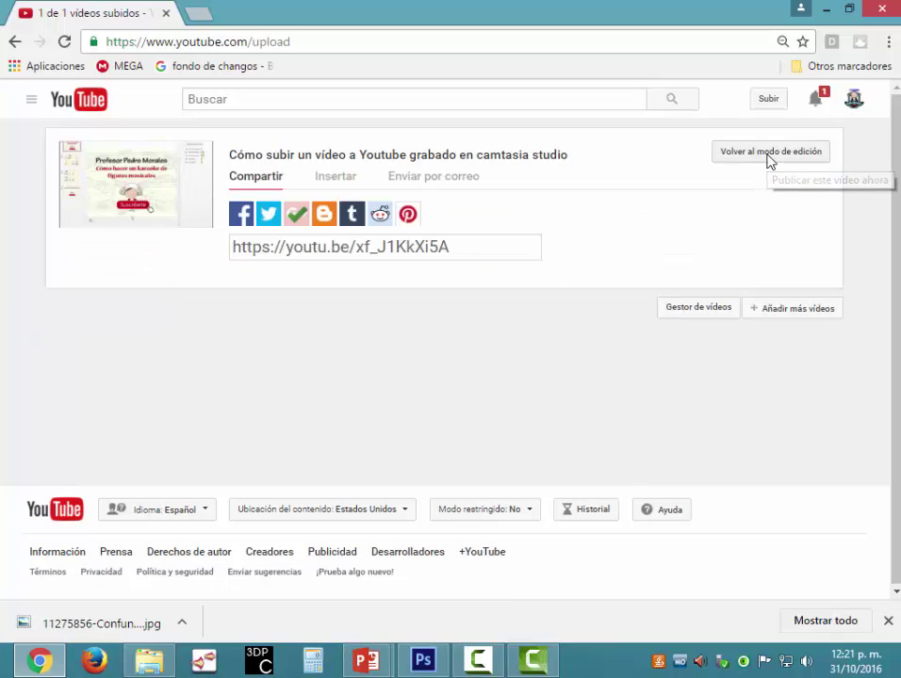
# Step: Open the account's own channel and find the new video among the uploaded videos
pyautogui.click(31, 102)
pyautogui.click(63, 183)
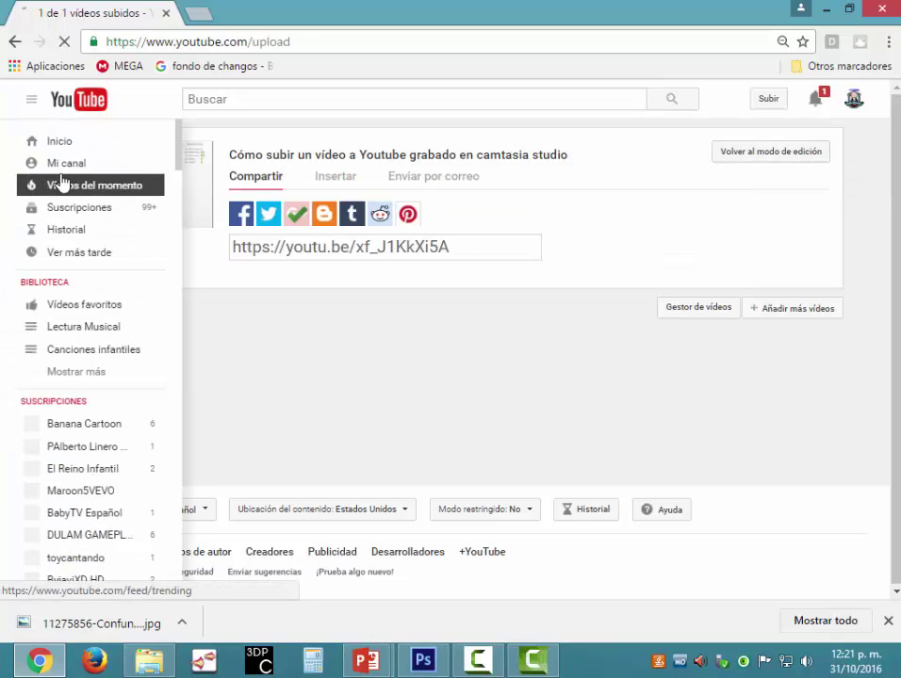
pyautogui.click(60, 166)
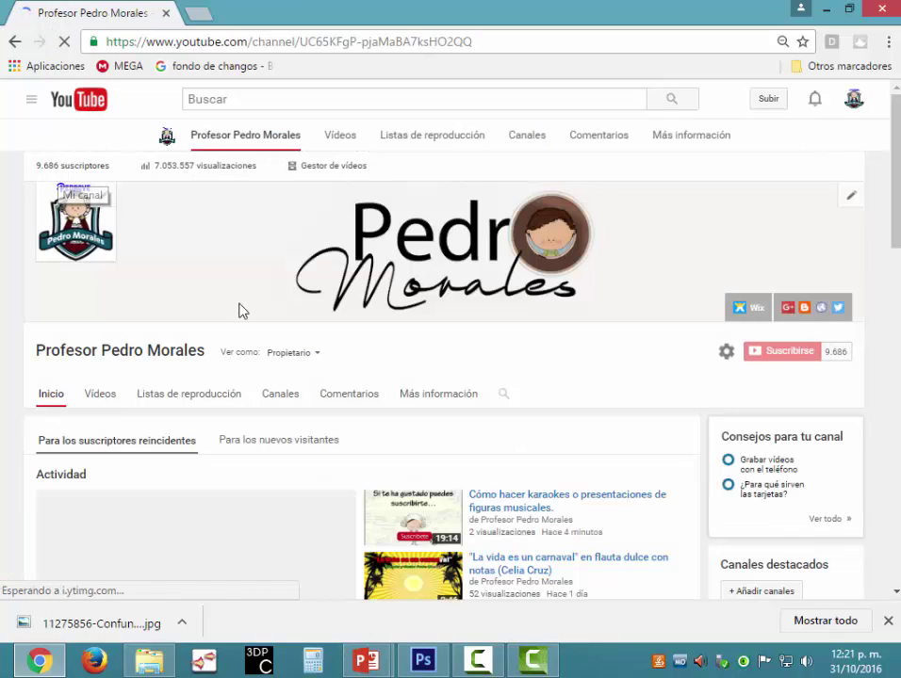
pyautogui.scroll(-9, 458, 408)
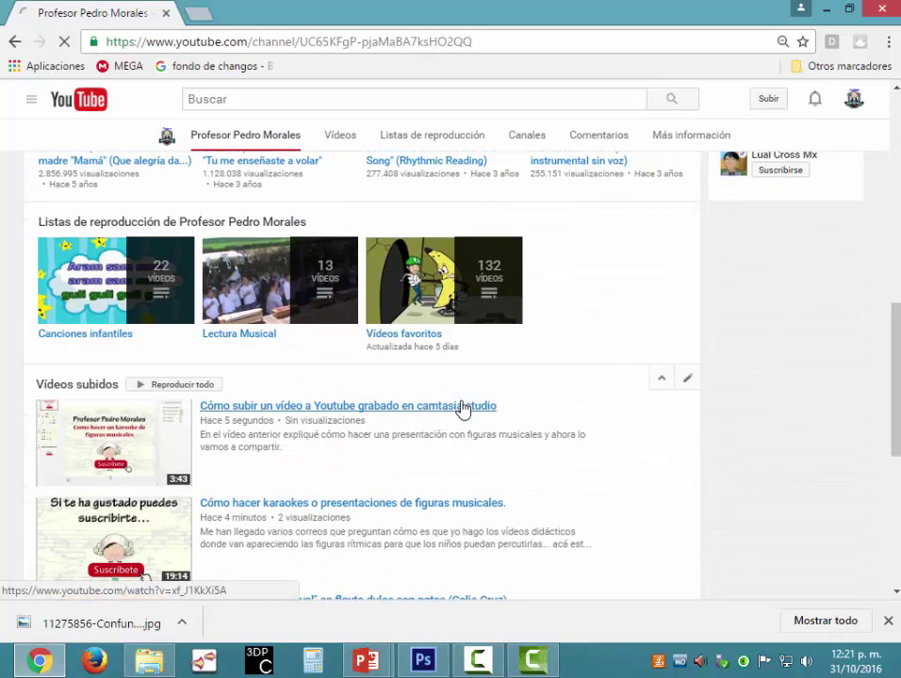
pyautogui.scroll(-1, 462, 408)
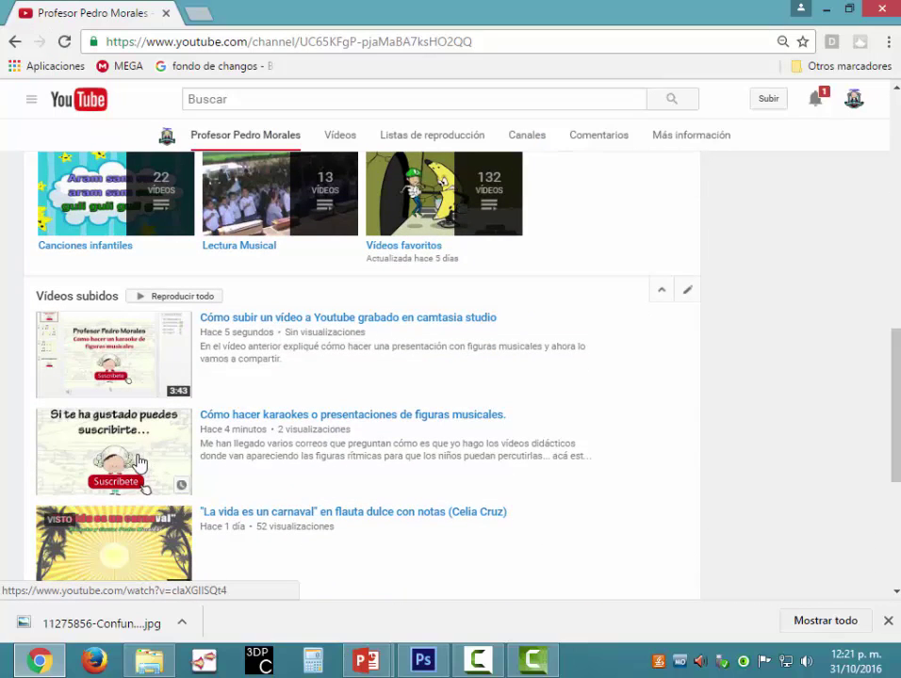
# Step: Open the video "Cómo hacer karaokes o presentaciones de figuras musicales." and return to the channel page
pyautogui.click(138, 459)
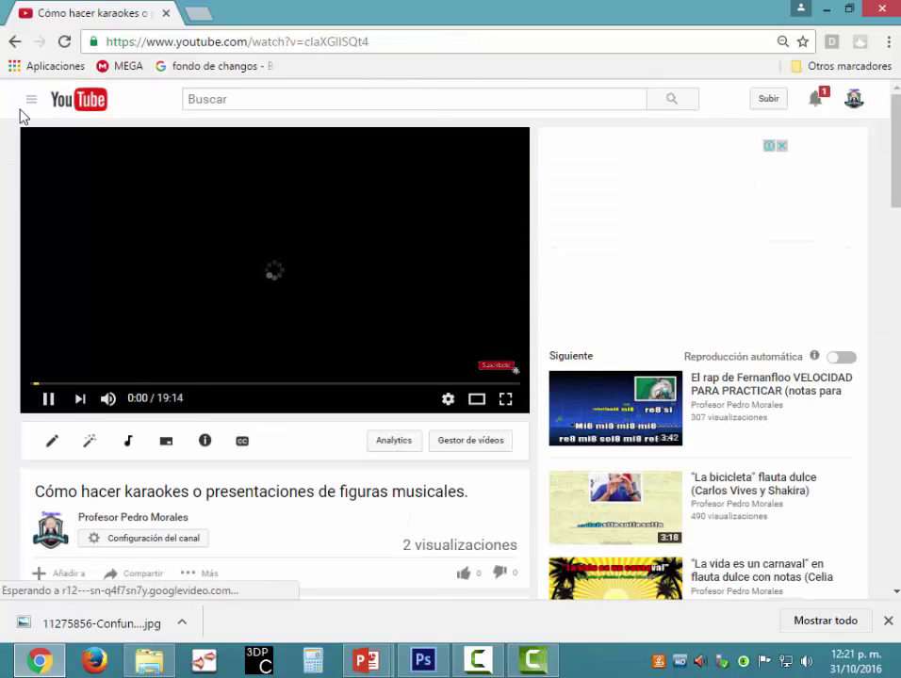
pyautogui.click(14, 43)
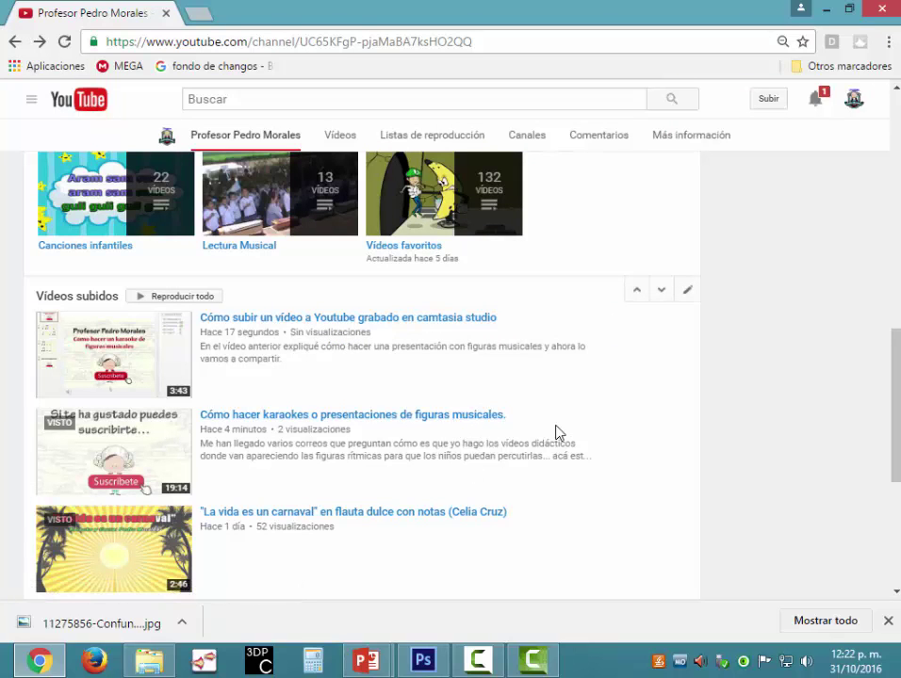
# Step: Browse the uploaded videos on the channel's home page and open the complete list of uploads
pyautogui.scroll(-3, 556, 433)
pyautogui.click(372, 458)
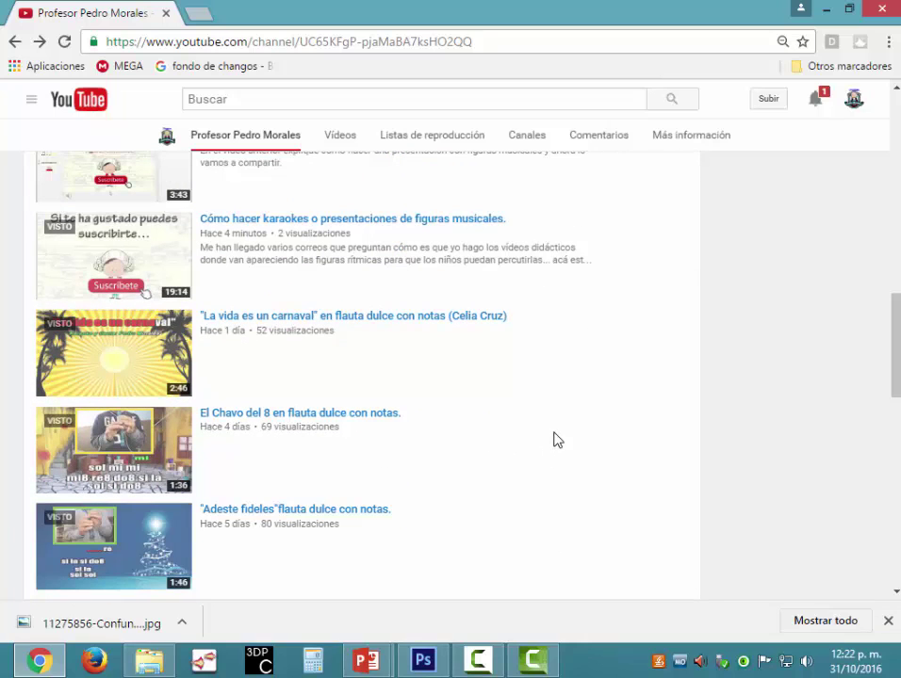
pyautogui.scroll(-2, 554, 435)
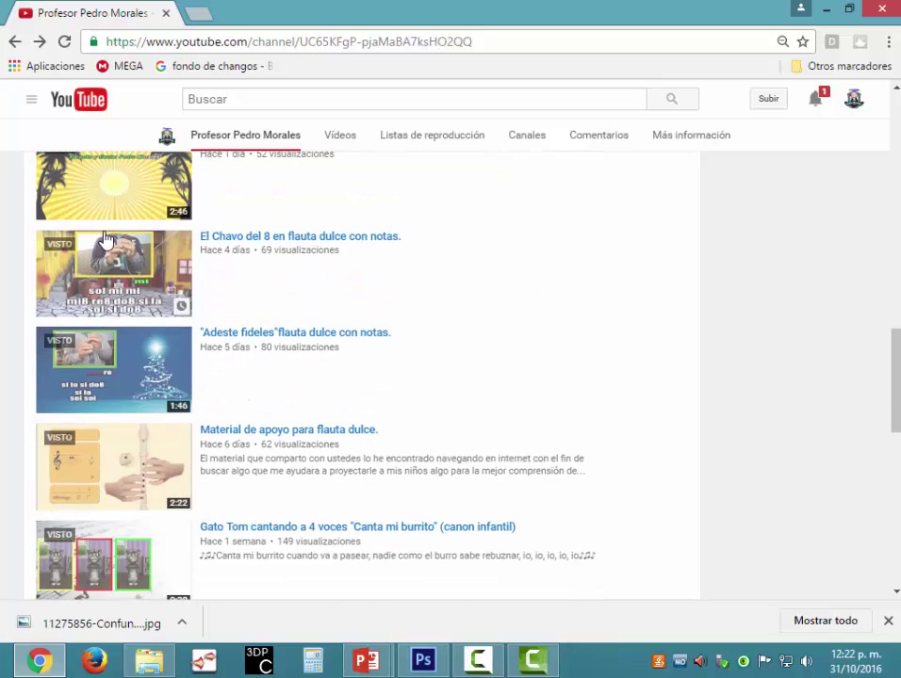
pyautogui.scroll(-6, 144, 252)
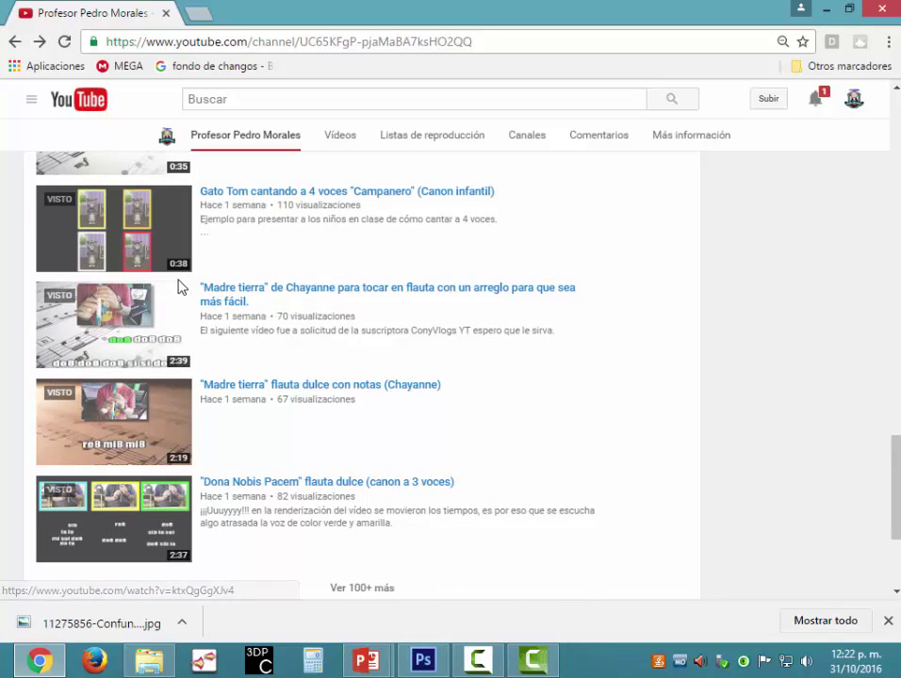
pyautogui.scroll(-3, 263, 274)
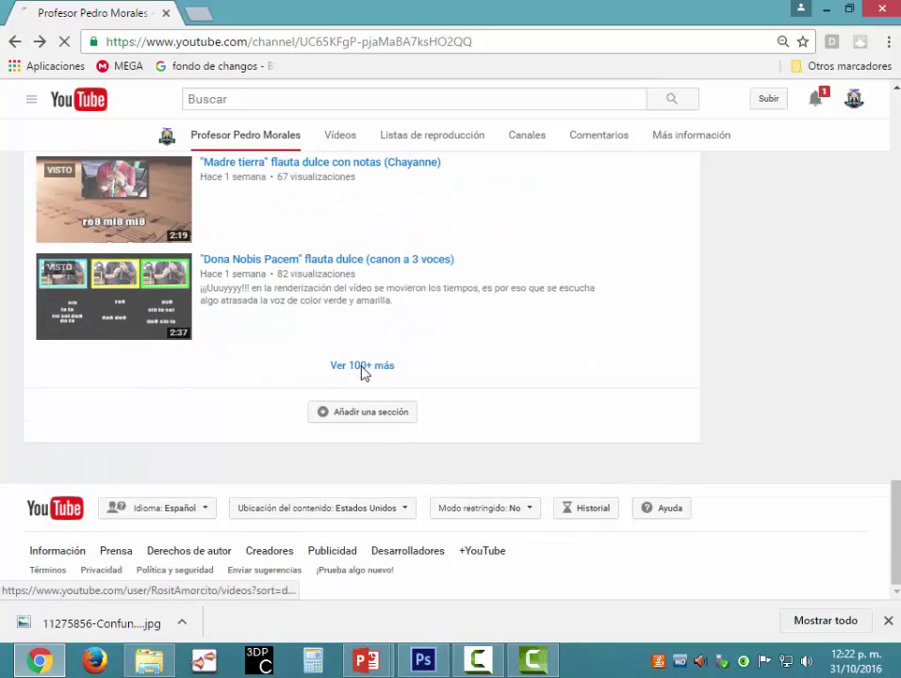
pyautogui.click(362, 368)
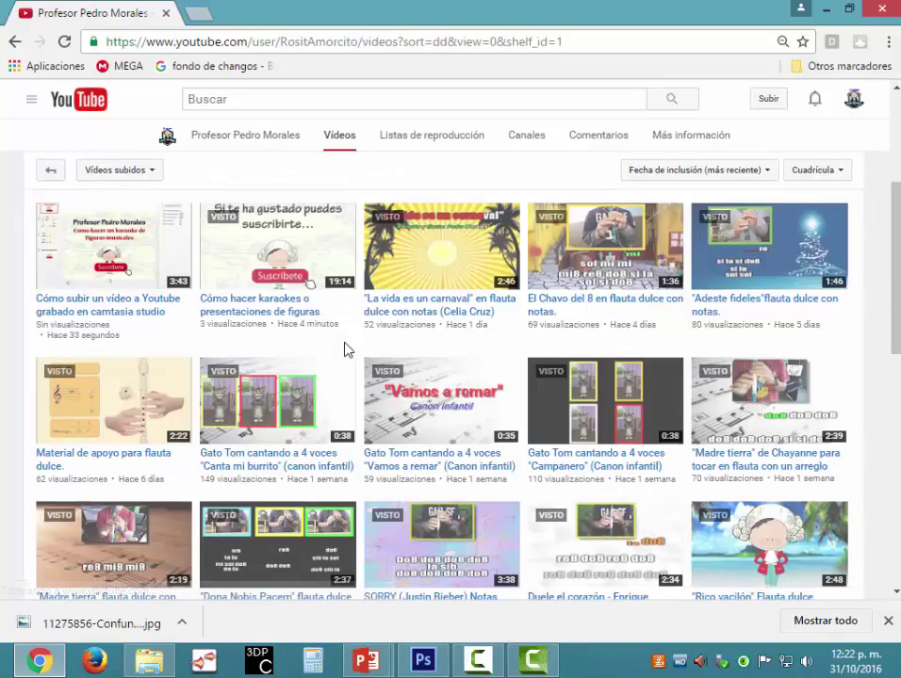
# Step: Look through the complete grid of uploaded videos and return to the most recent ones
pyautogui.scroll(-8, 356, 366)
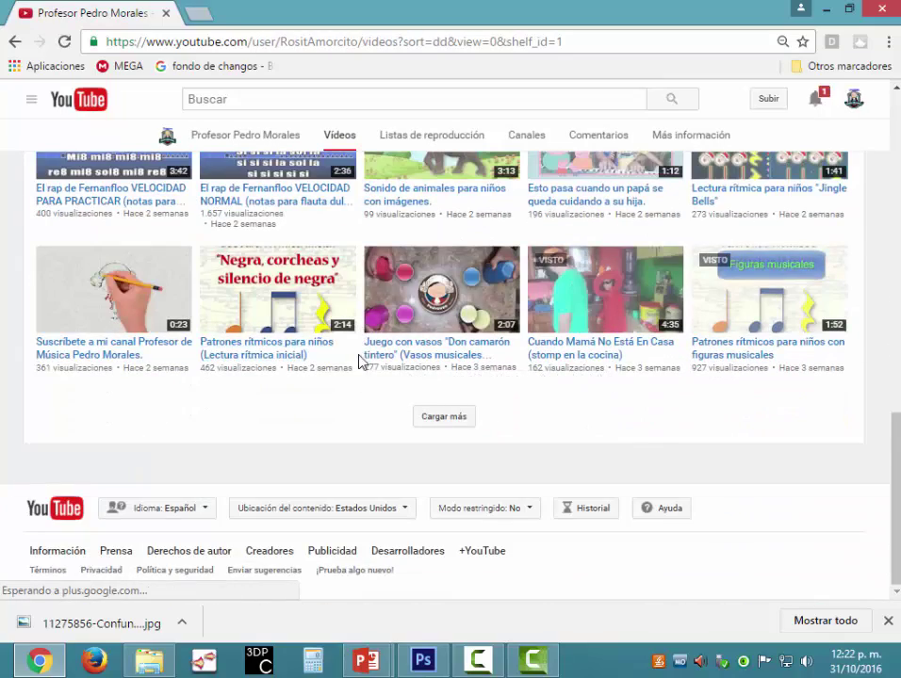
pyautogui.scroll(2, 361, 362)
pyautogui.scroll(2, 361, 362)
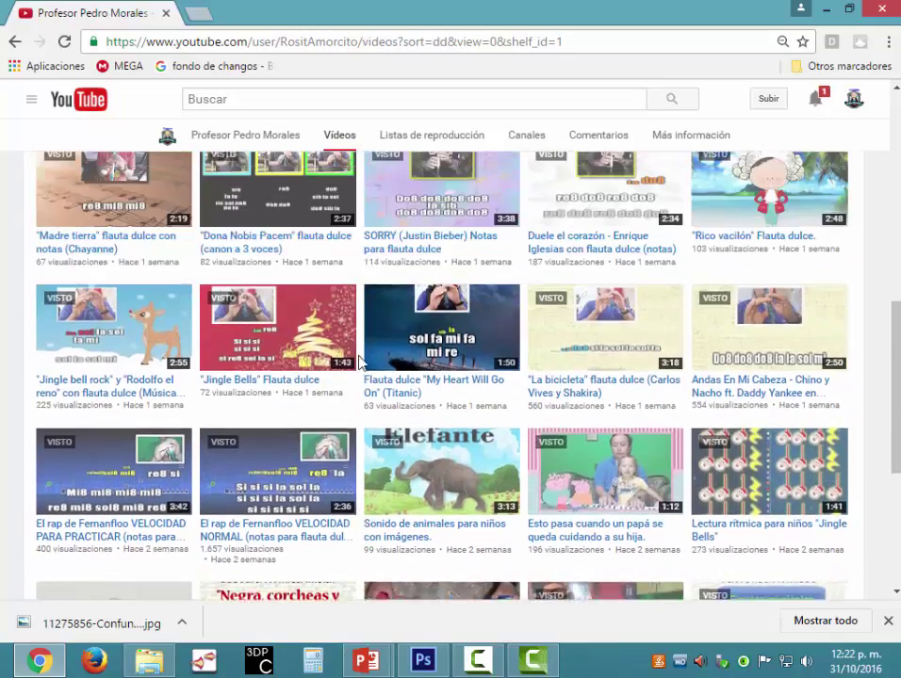
pyautogui.scroll(-4, 368, 363)
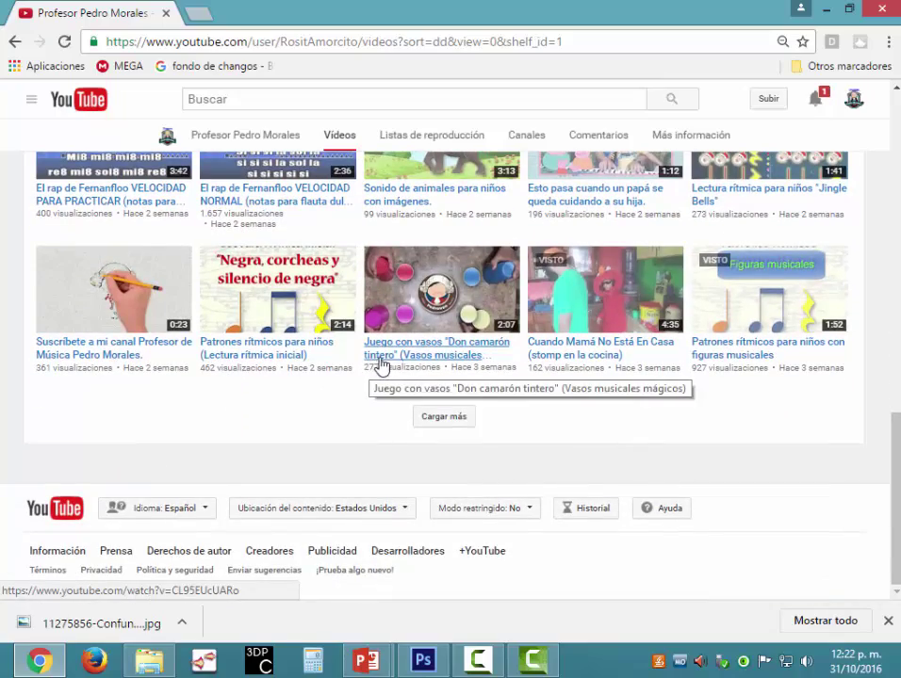
pyautogui.scroll(1, 433, 415)
pyautogui.scroll(10, 431, 384)
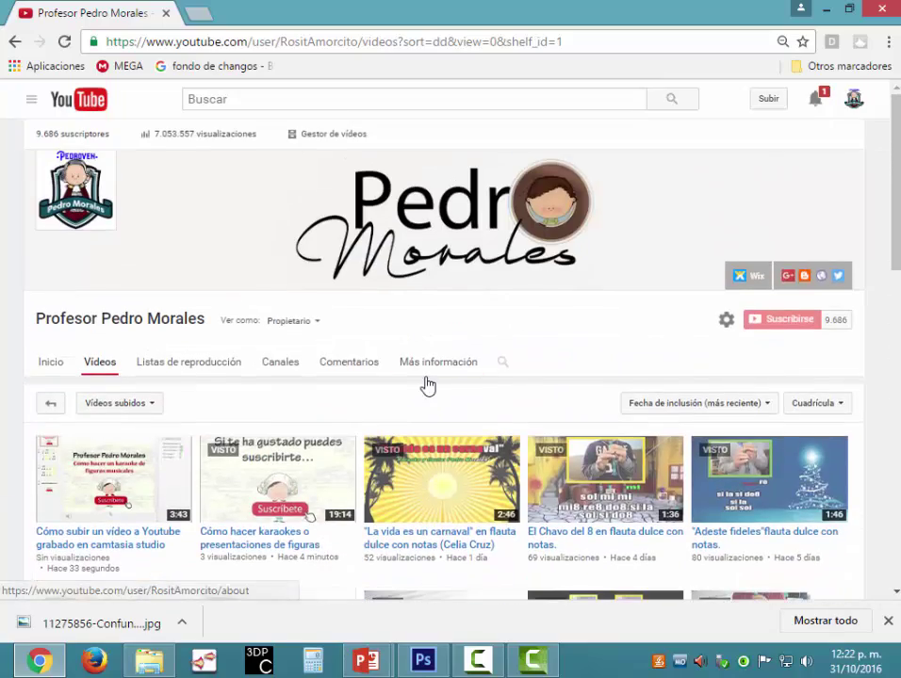
pyautogui.scroll(-2, 425, 384)
pyautogui.scroll(2, 425, 382)
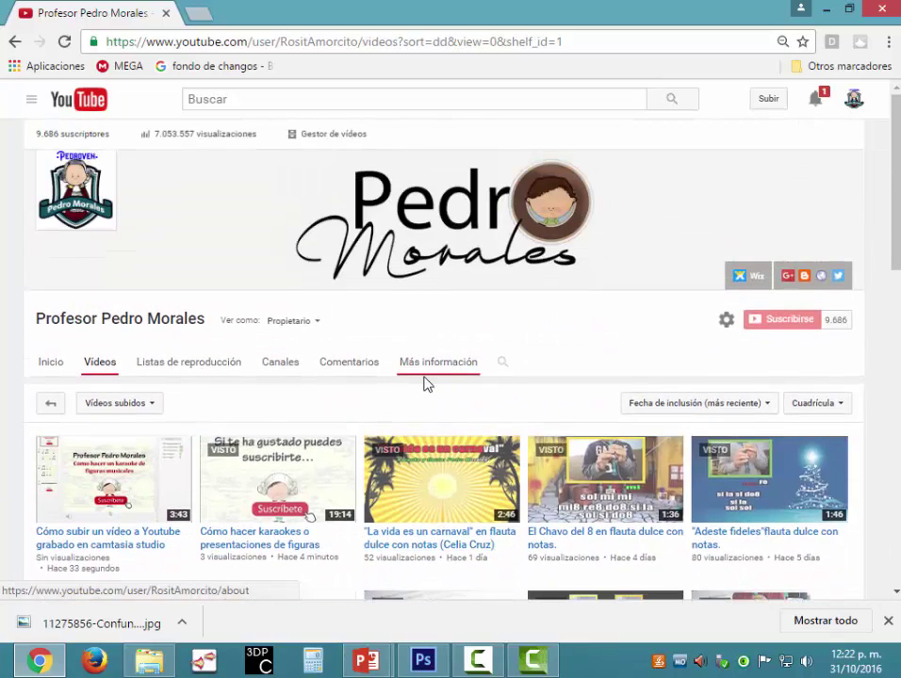
pyautogui.scroll(-2, 429, 386)
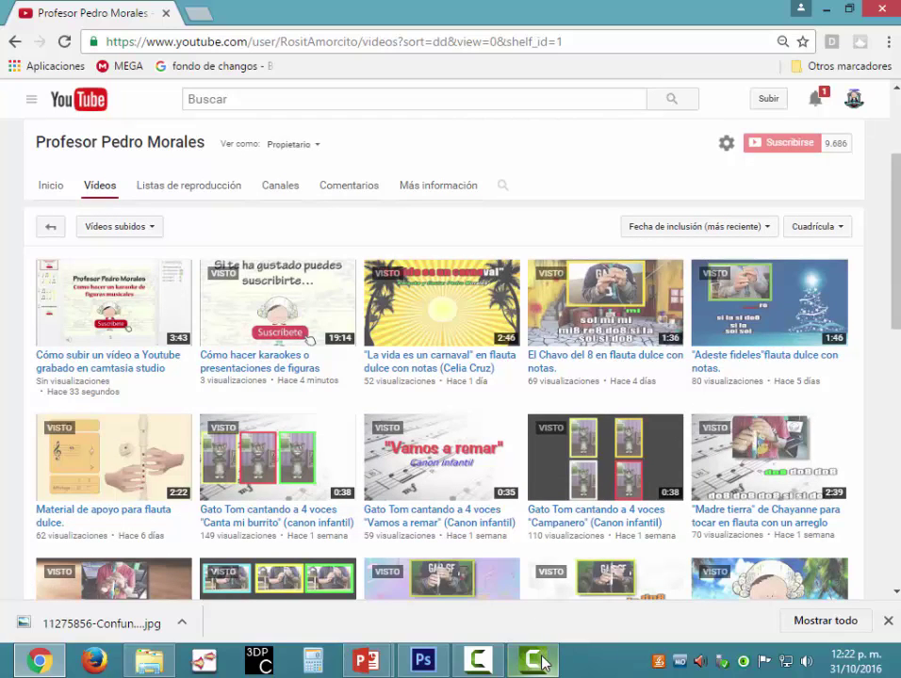
# Step: Switch to the Camtasia recorder to show its recording controls
pyautogui.click(480, 665)
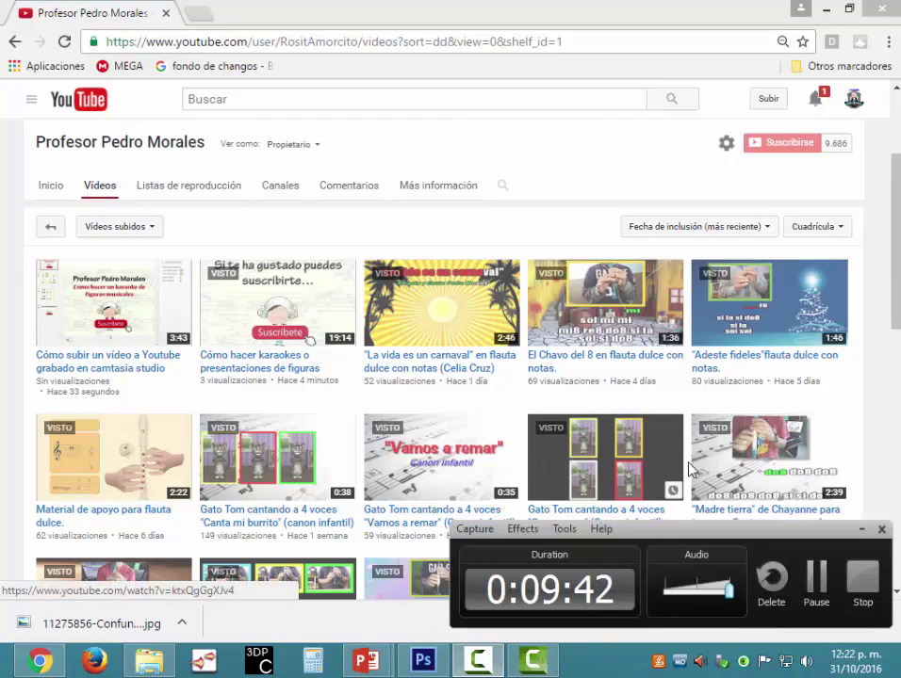